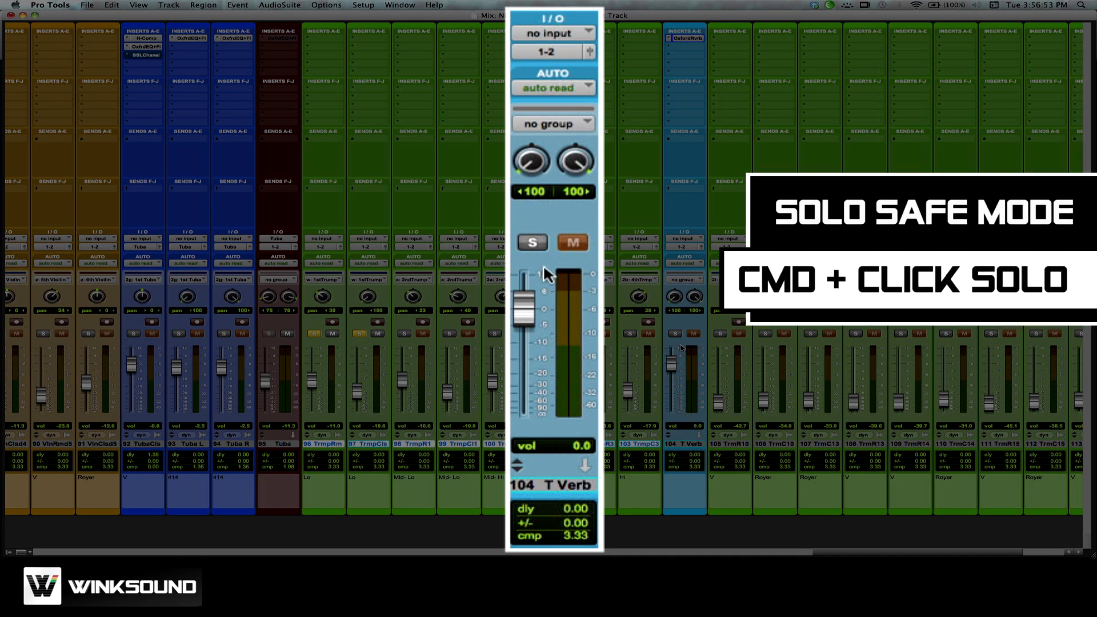
Step: Put the 104 T Verb aux track's Solo button into solo safe mode
left_click(676, 335, "super")
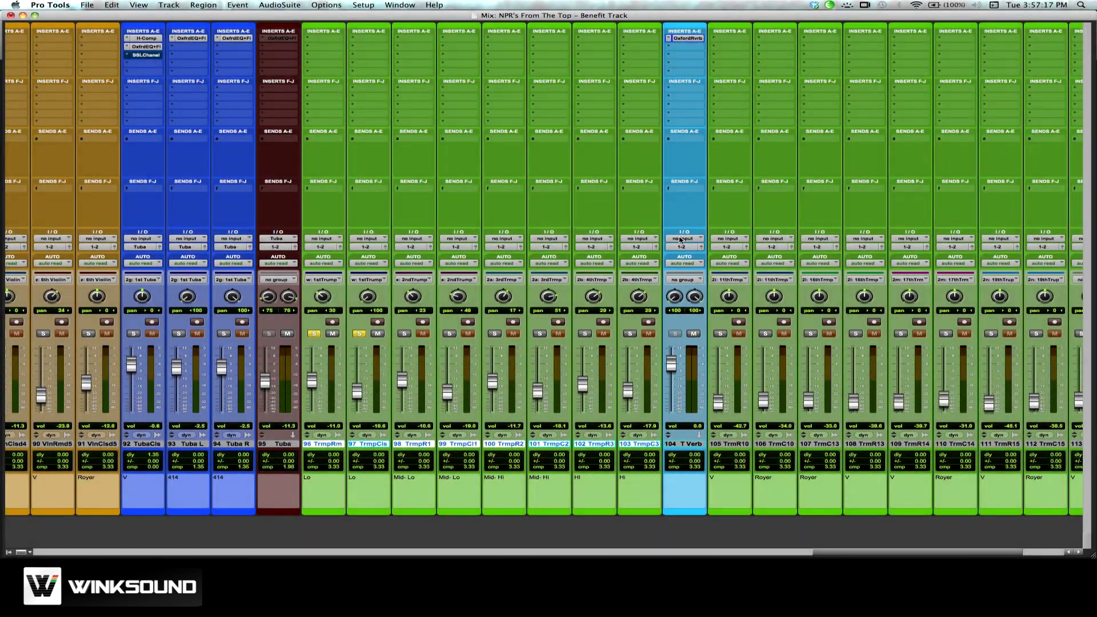
Step: Set the T Verb aux track's input to Bus 23-24
left_click(681, 239)
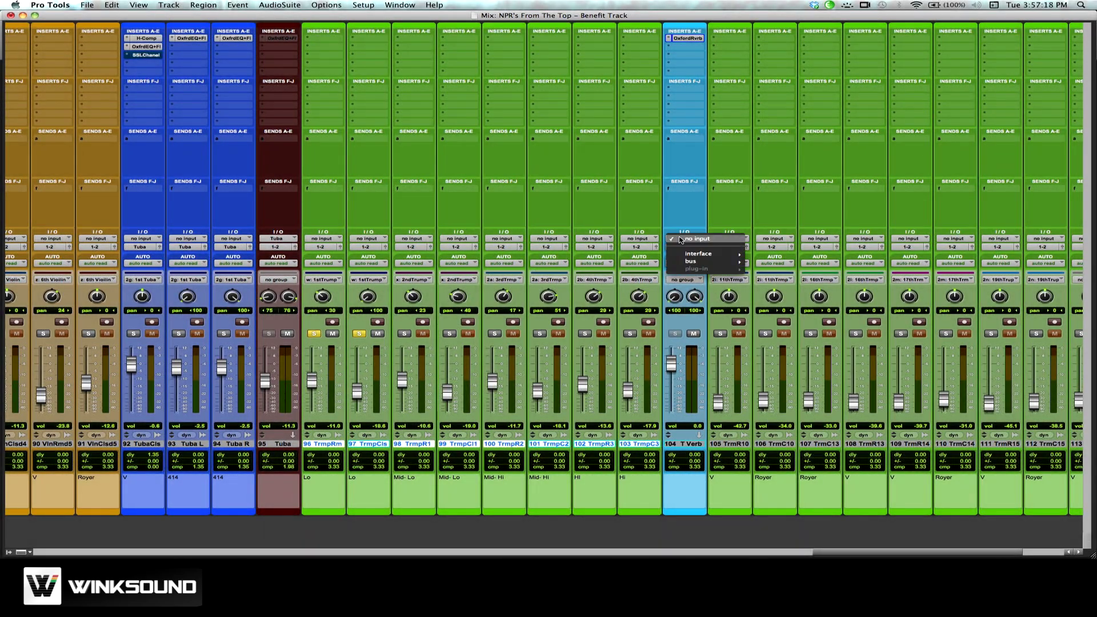
mouse_move(685, 261)
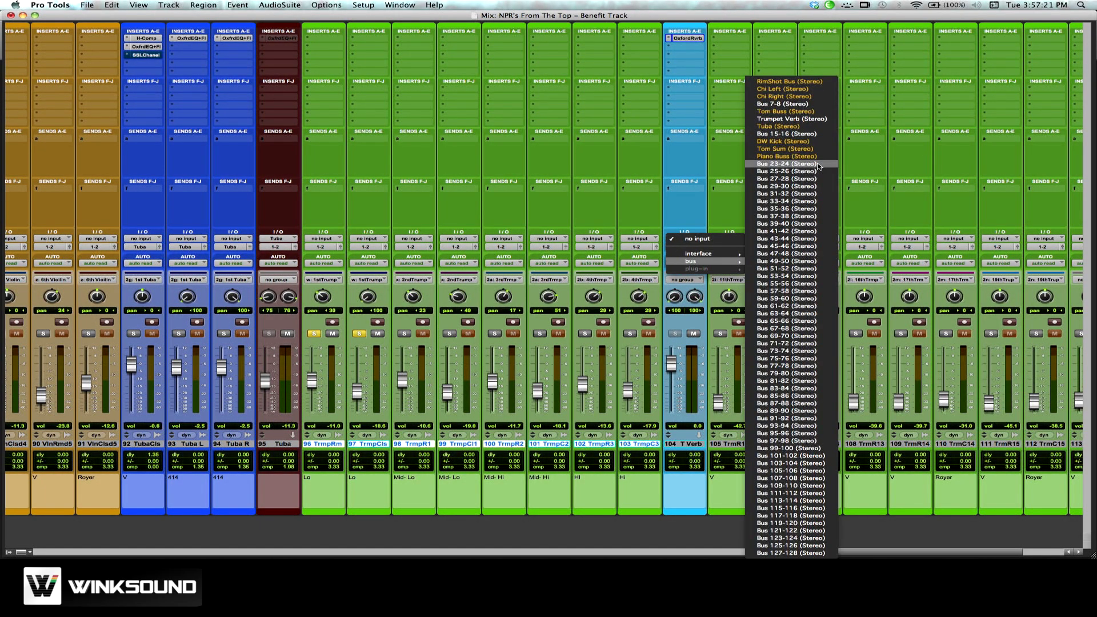
left_click(820, 165)
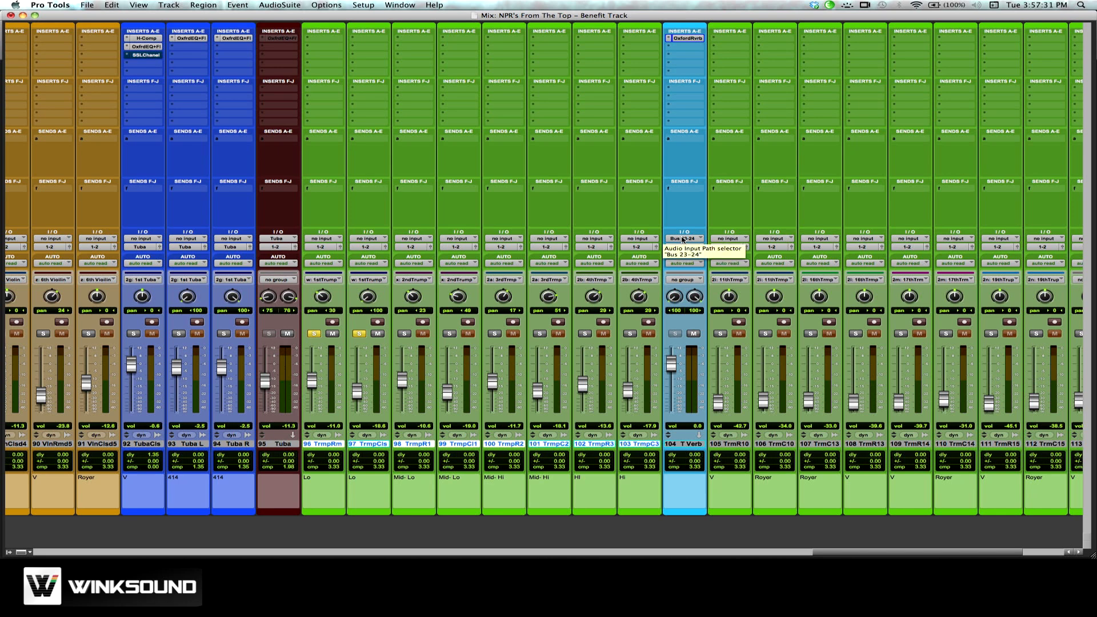
Step: Rename the aux input bus to 'Trumpet Verb' and check the Oxford Reverb insert
right_click(684, 241)
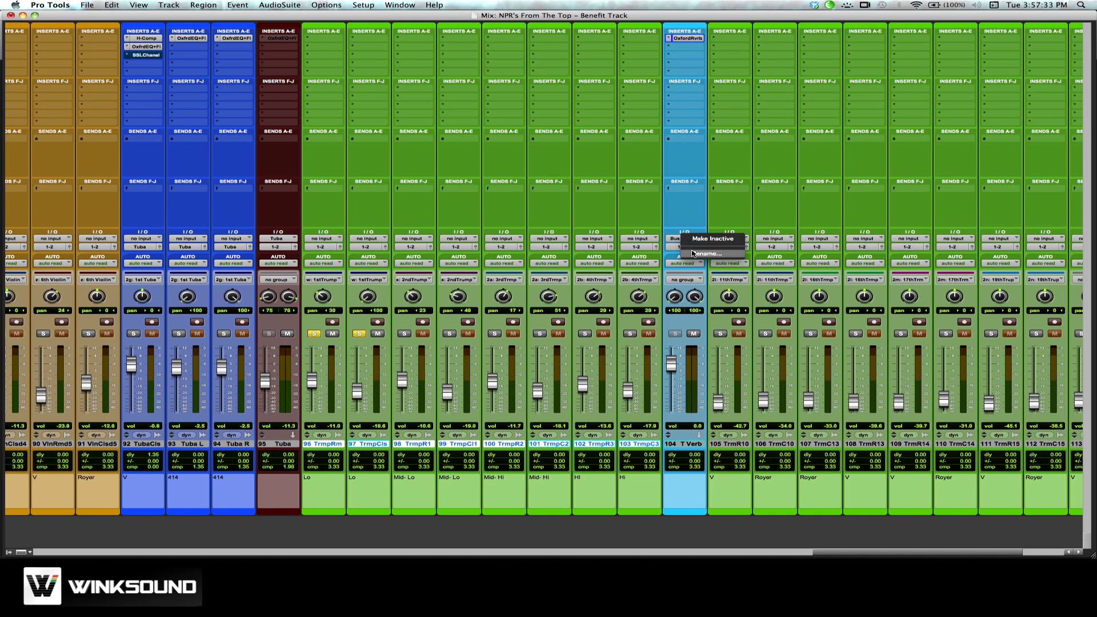
left_click(694, 253)
type("Trumpet")
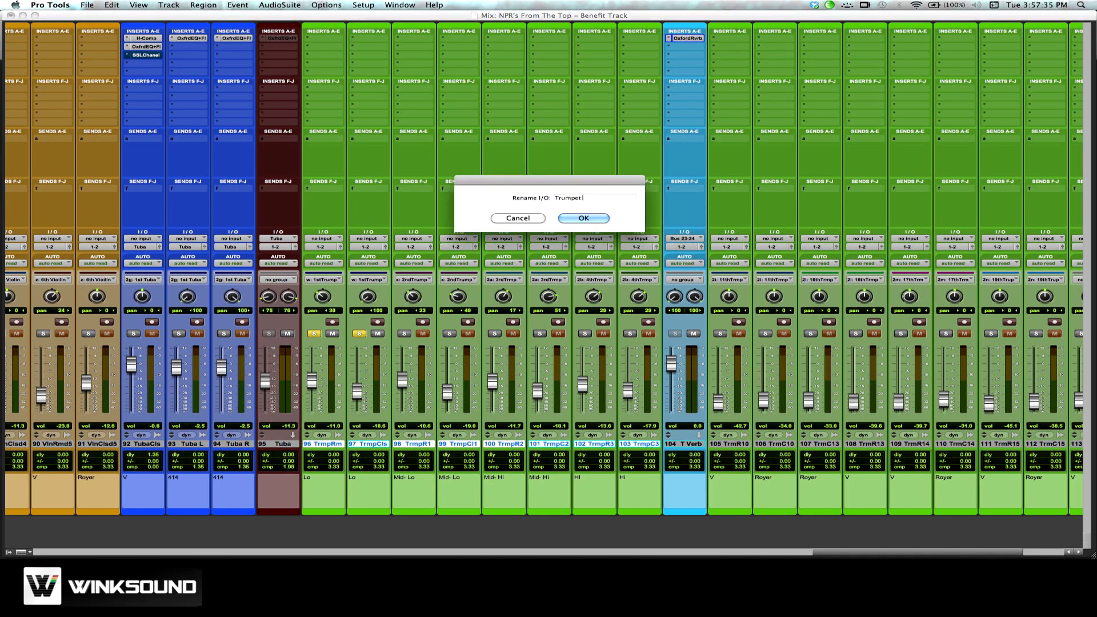
type(" Verb")
key("Return")
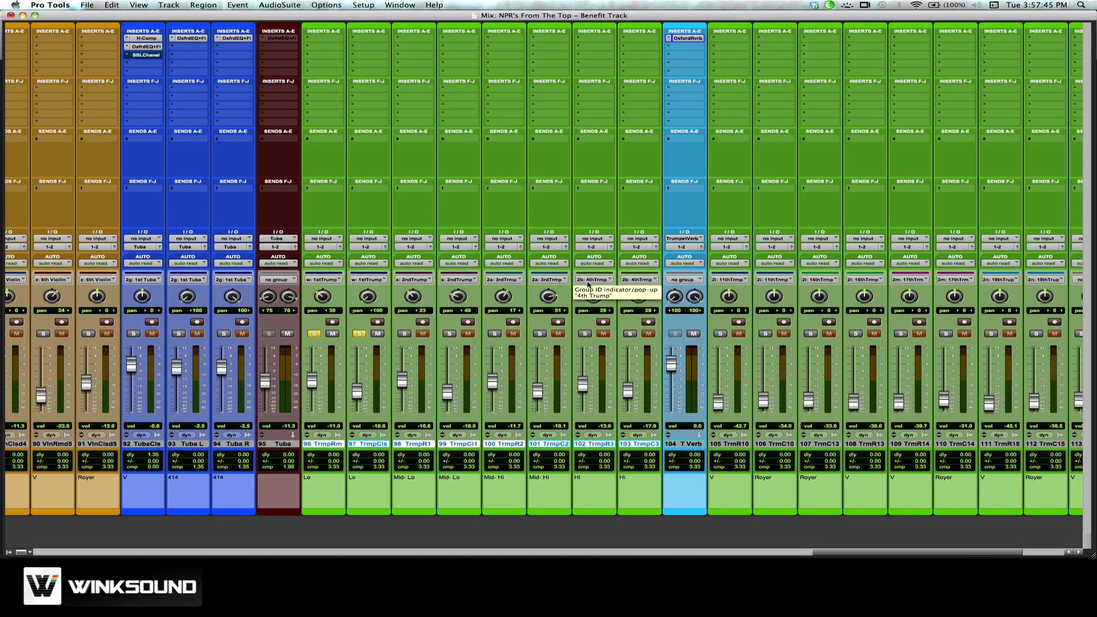
left_click(688, 38)
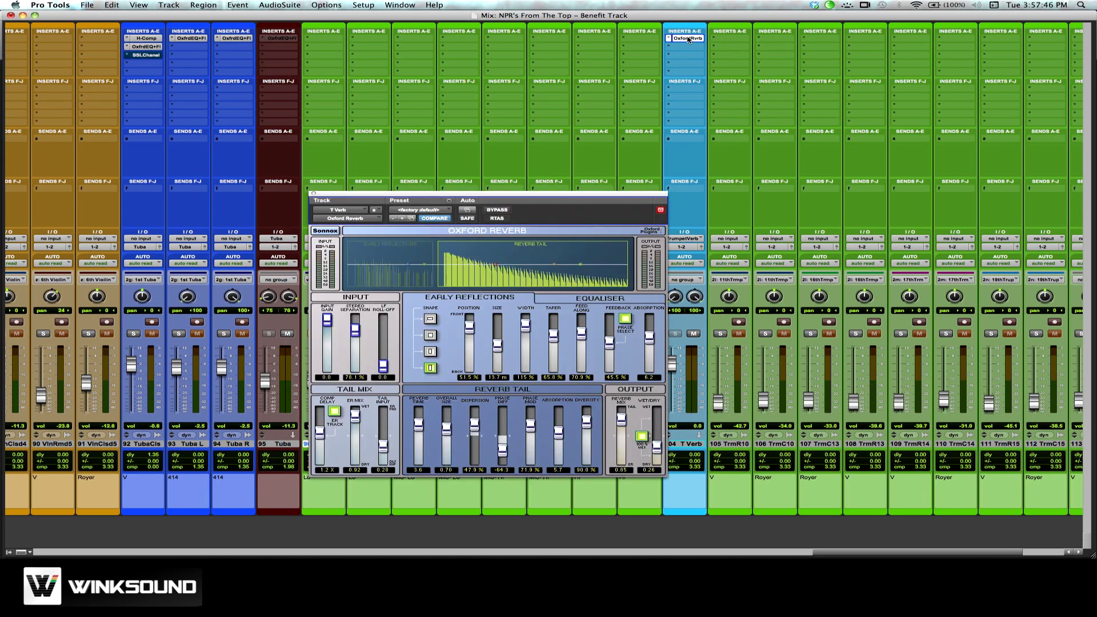
left_click(688, 39)
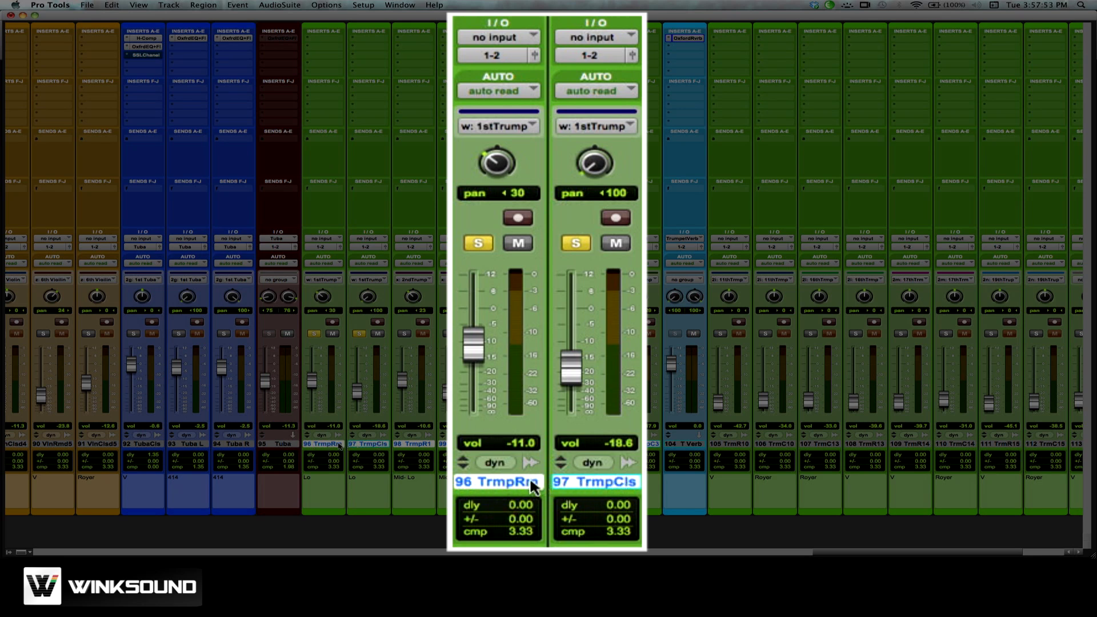
Step: During playback, hear each trumpet track alone and raise TrmpRm to -7.0 and TrmpCls to -10.1
key("space")
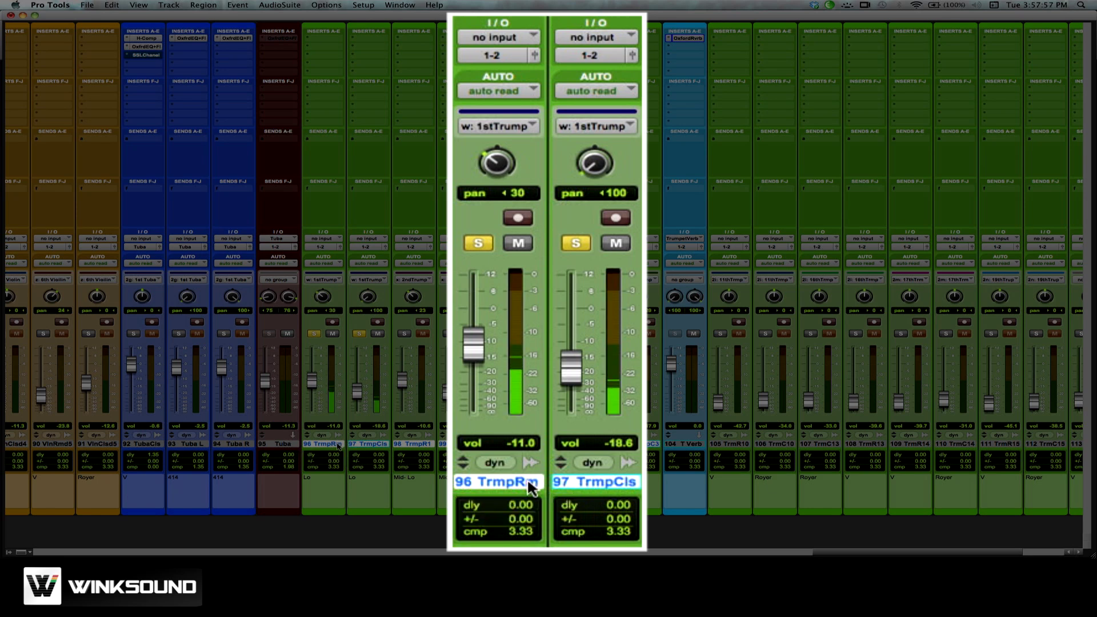
left_click(616, 244)
left_click_drag(478, 335, 474, 326)
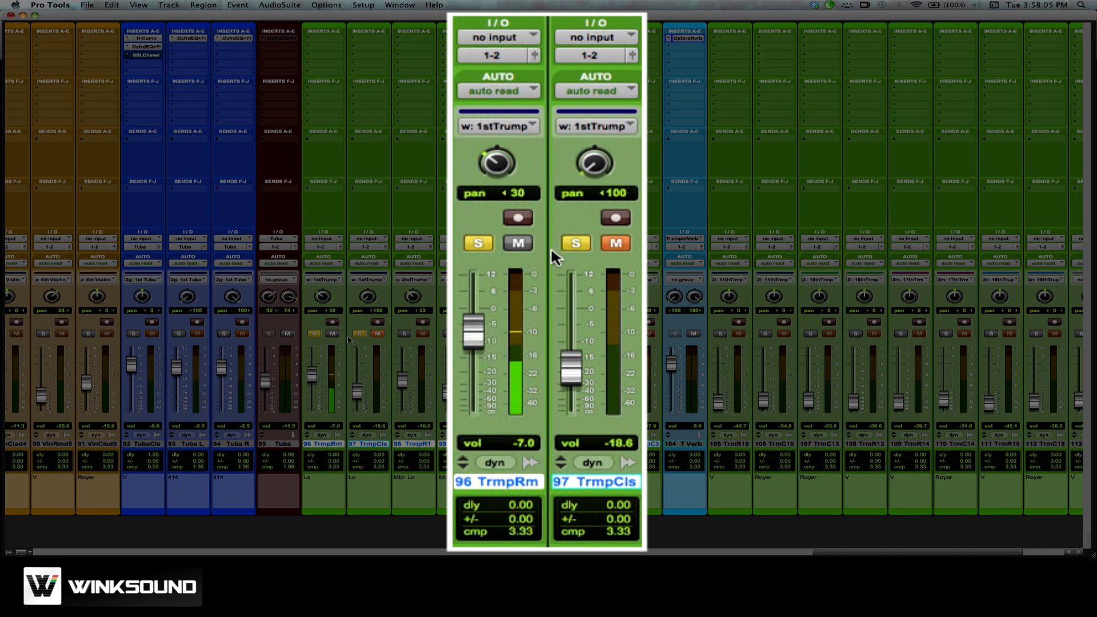
left_click(518, 243)
left_click(616, 243)
left_click_drag(568, 352, 574, 334)
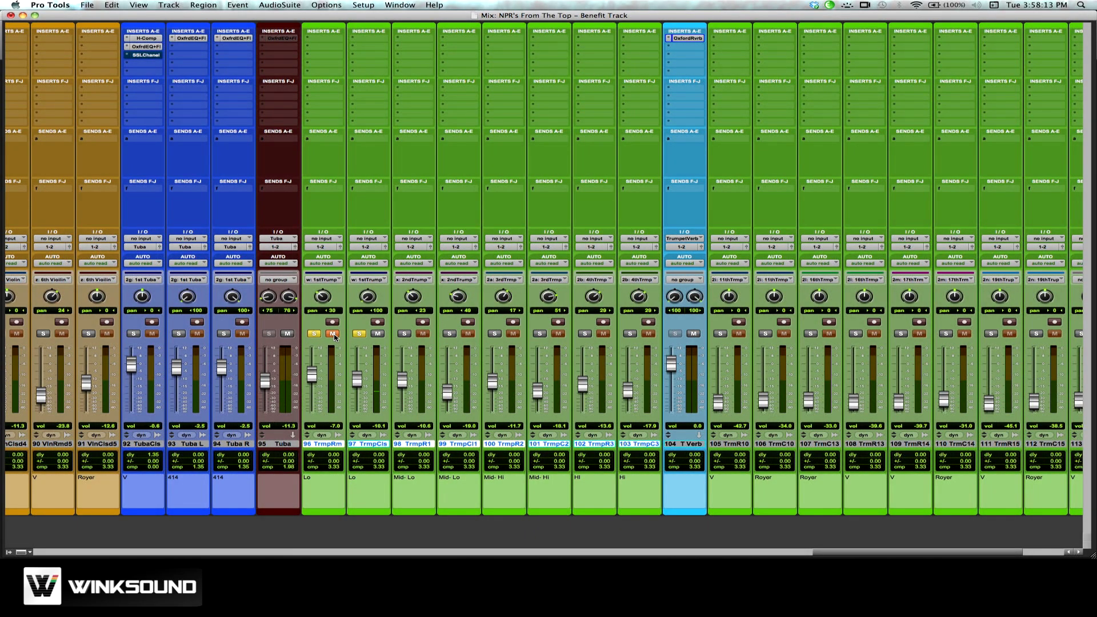
Step: Unmute TrmpRm, route its send a to Trumpet Verb (Stereo), and copy that send onto TrmpCls
left_click(334, 335)
left_click(326, 140)
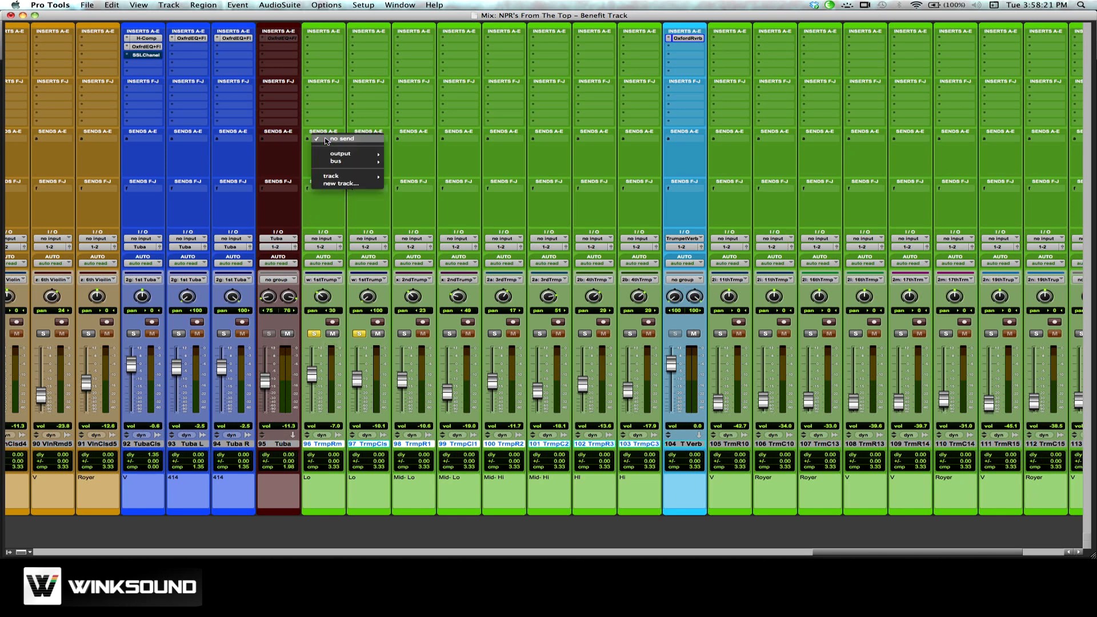
mouse_move(330, 162)
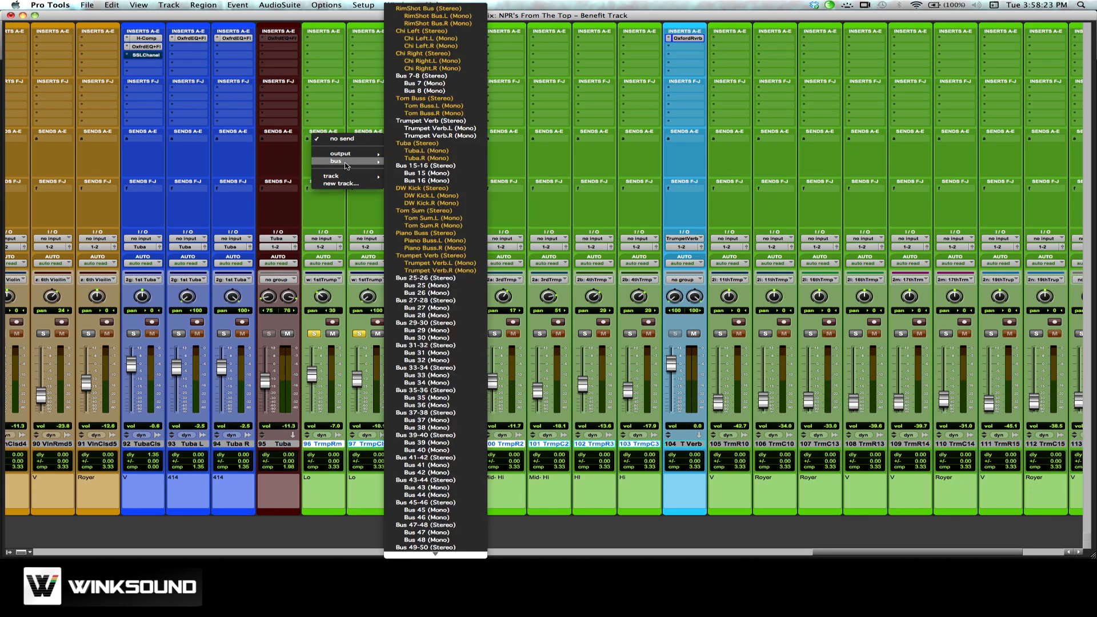
left_click(441, 256)
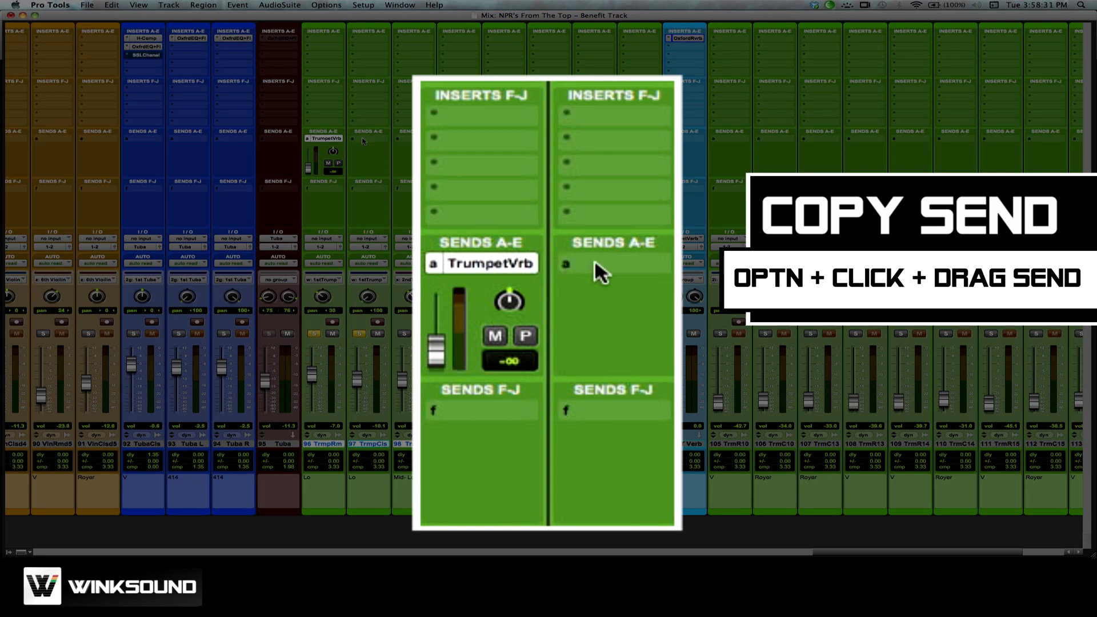
left_click_drag(326, 139, 372, 139)
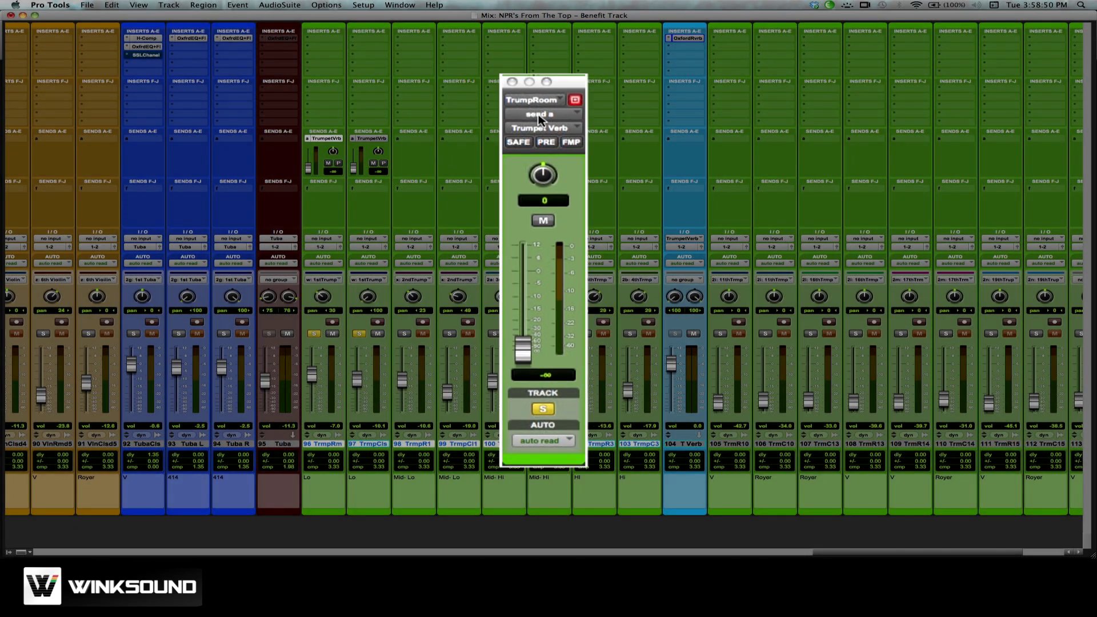
left_click(532, 150)
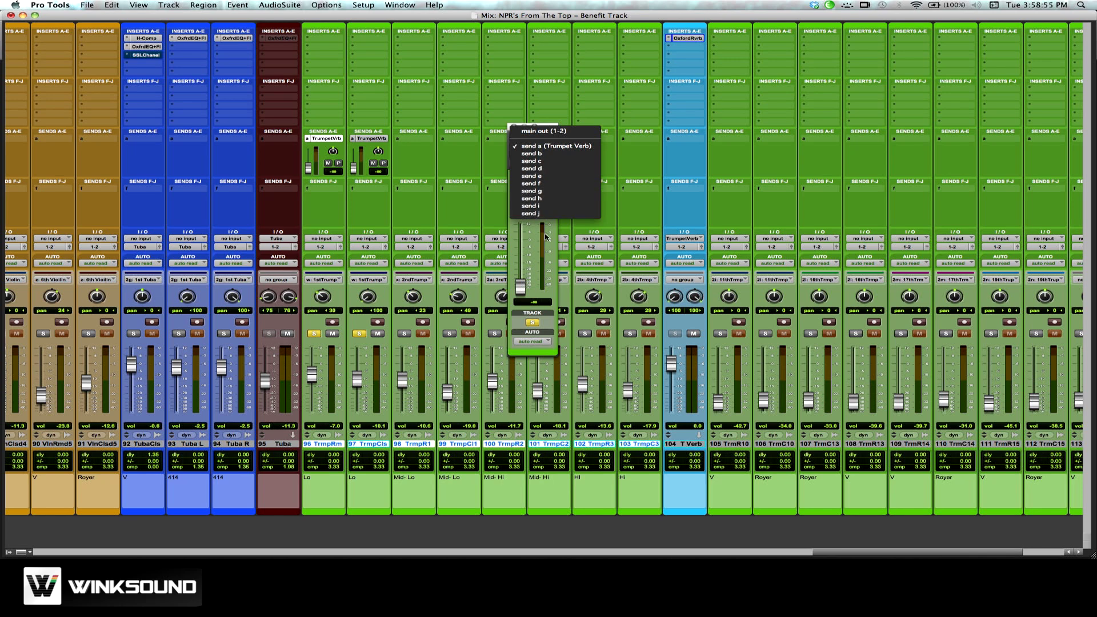
left_click(553, 241)
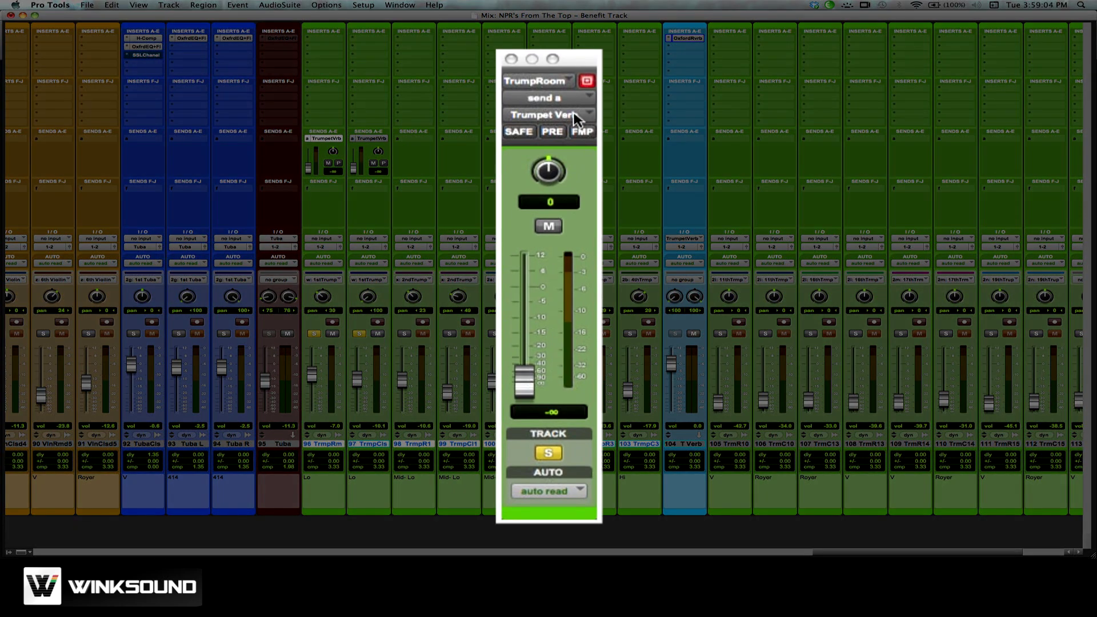
left_click(566, 117)
mouse_move(558, 147)
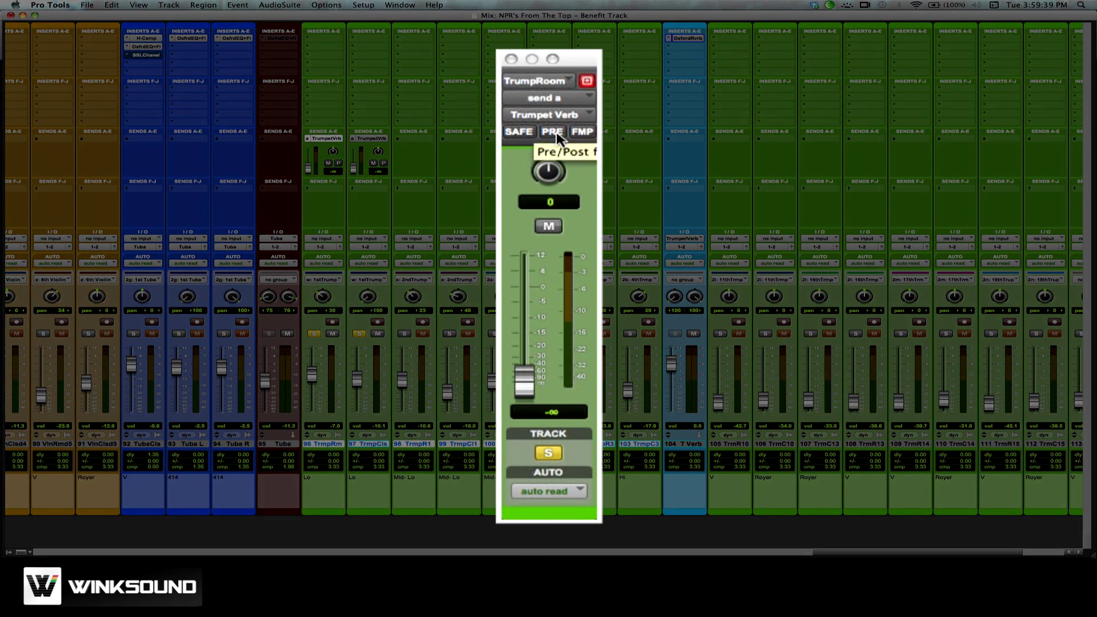
Step: Raise TrmpRm's Trumpet Verb send to -9.2 while auditioning pre-fader, then return it to post-fader
left_click(553, 133)
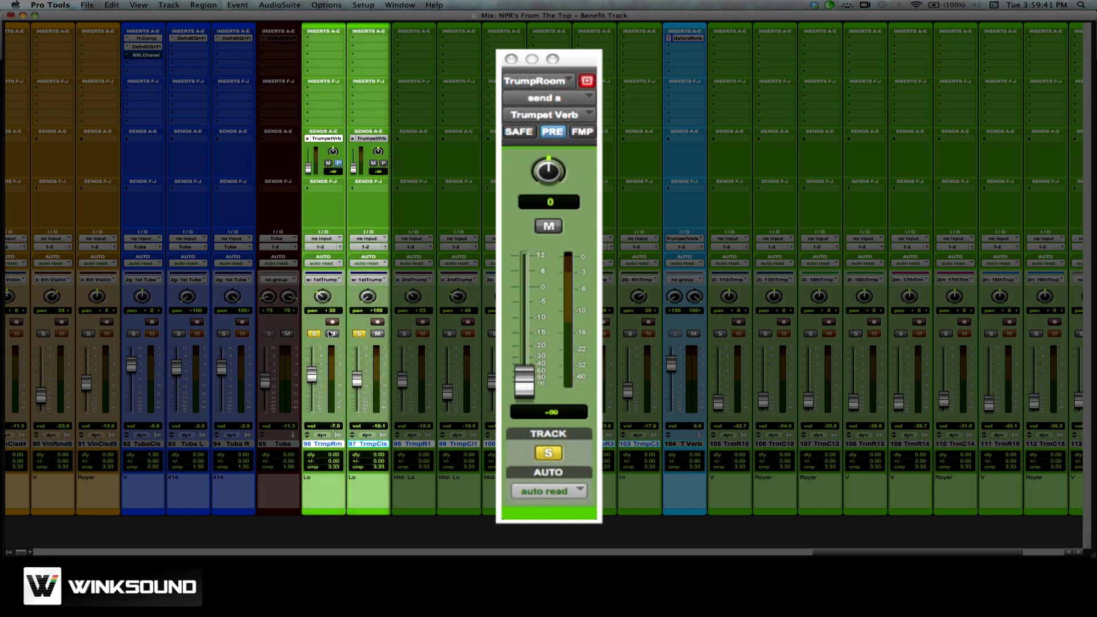
left_click(377, 333)
left_click_drag(525, 392, 526, 325)
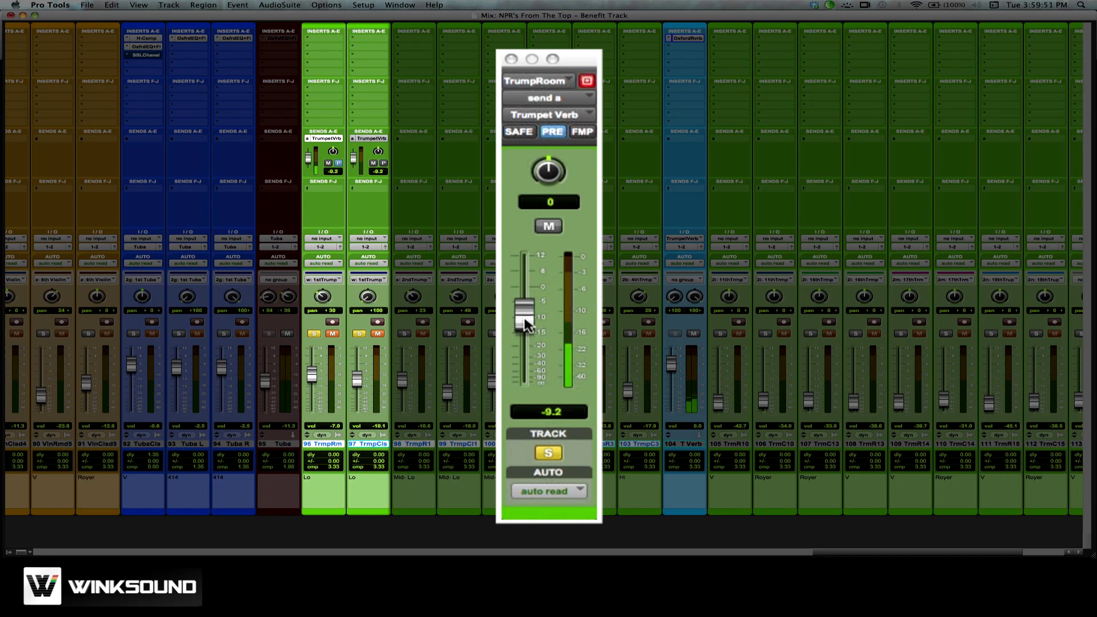
left_click(556, 132)
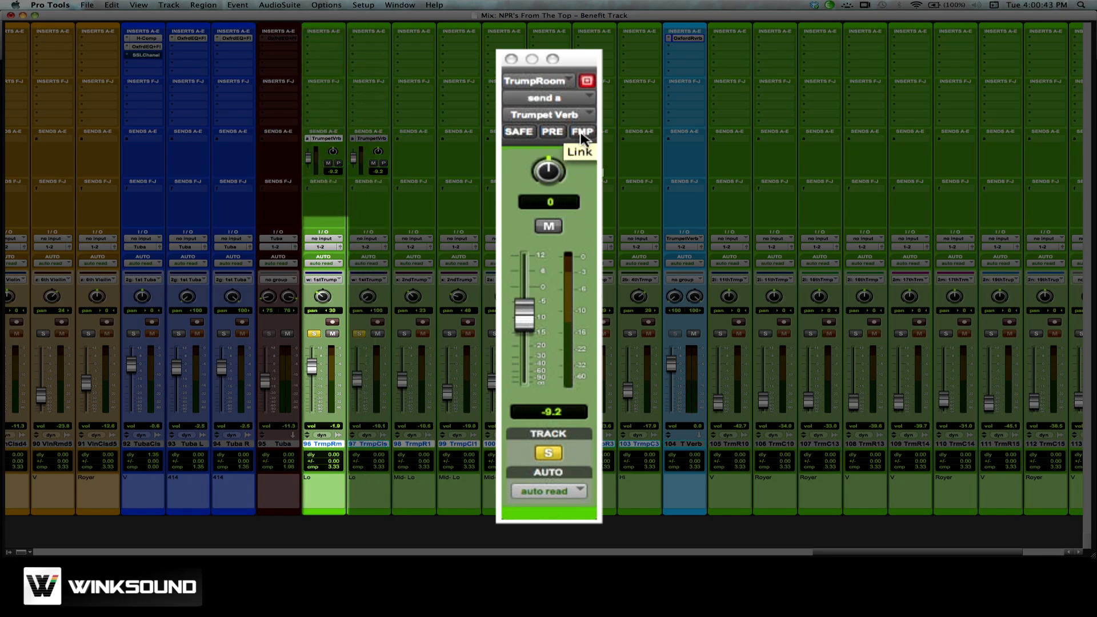
Step: Make TrmpRm's reverb send follow main pan (FMP) and pan TrmpRm left to <66
left_click_drag(534, 183, 537, 167)
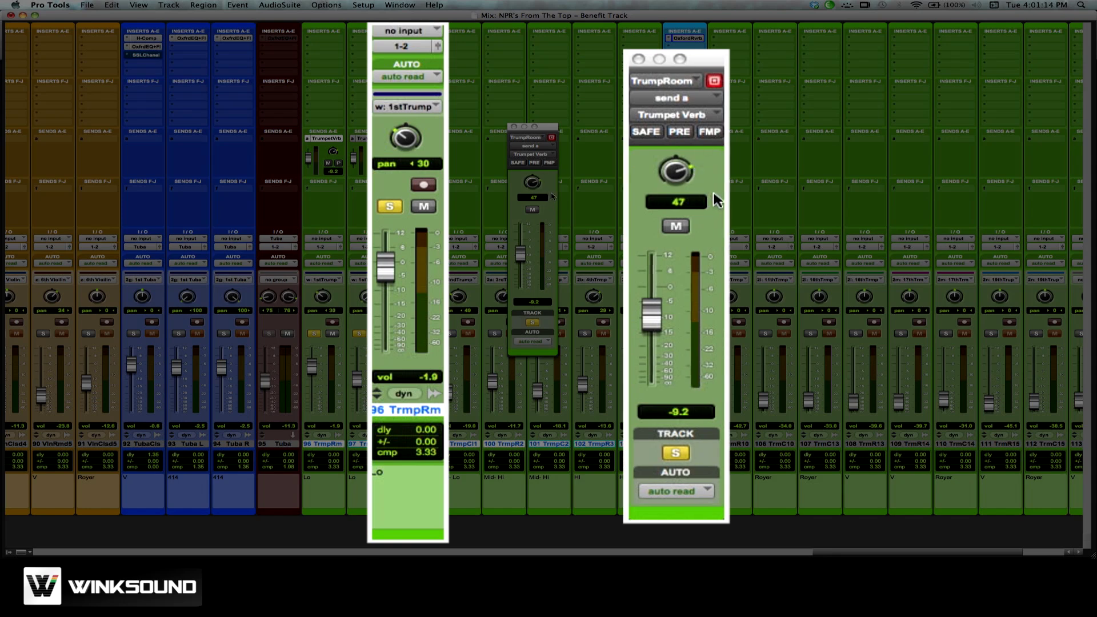
left_click(714, 133)
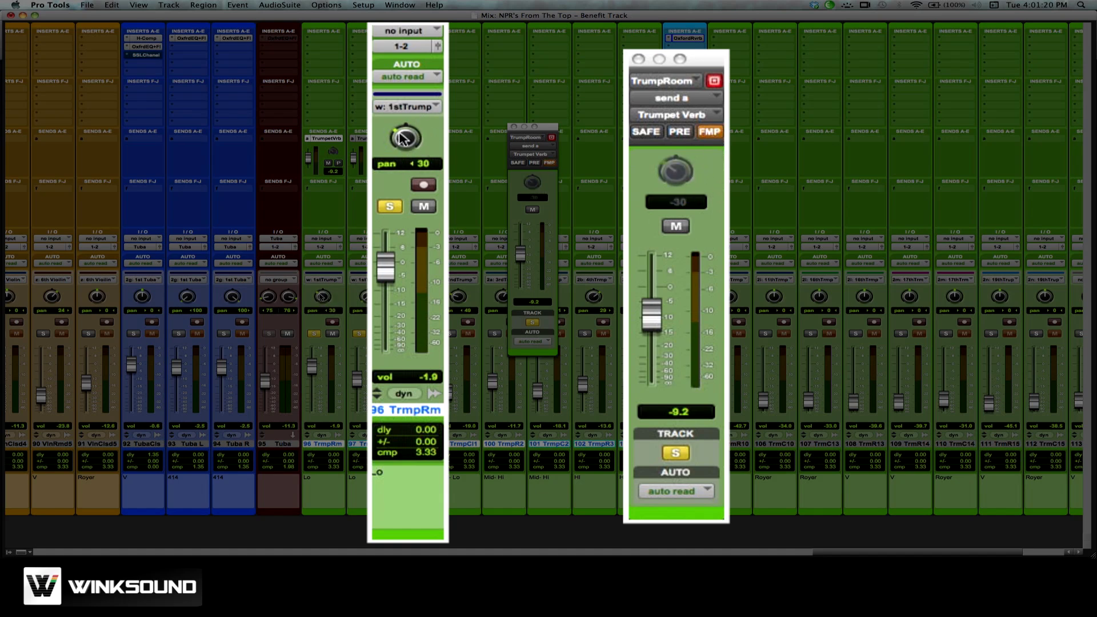
left_click_drag(400, 140, 394, 164)
left_click_drag(317, 311, 331, 303)
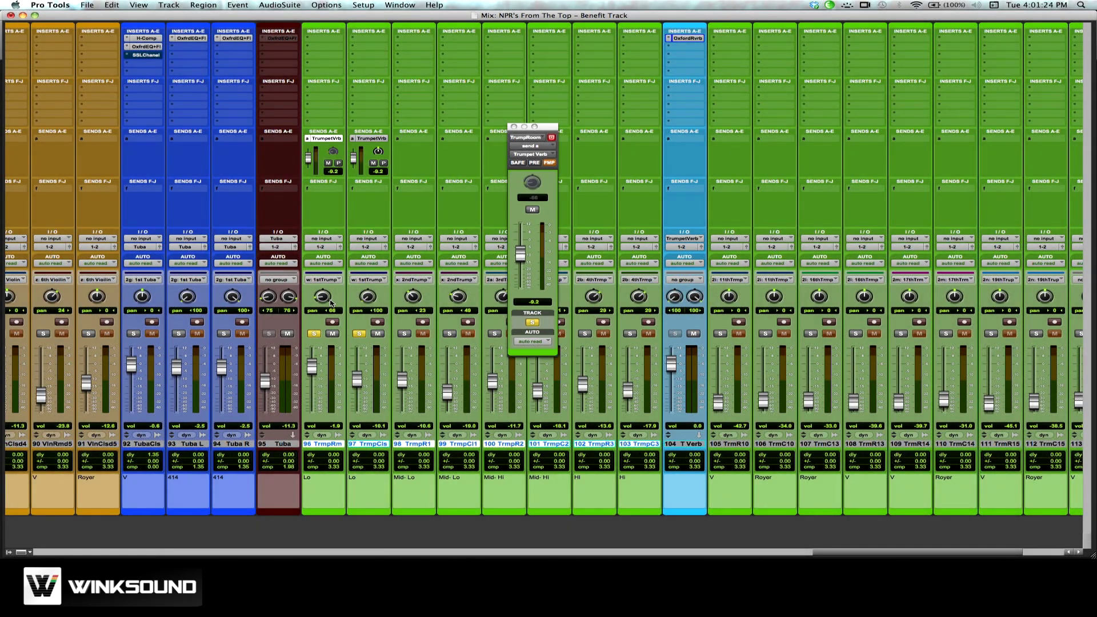